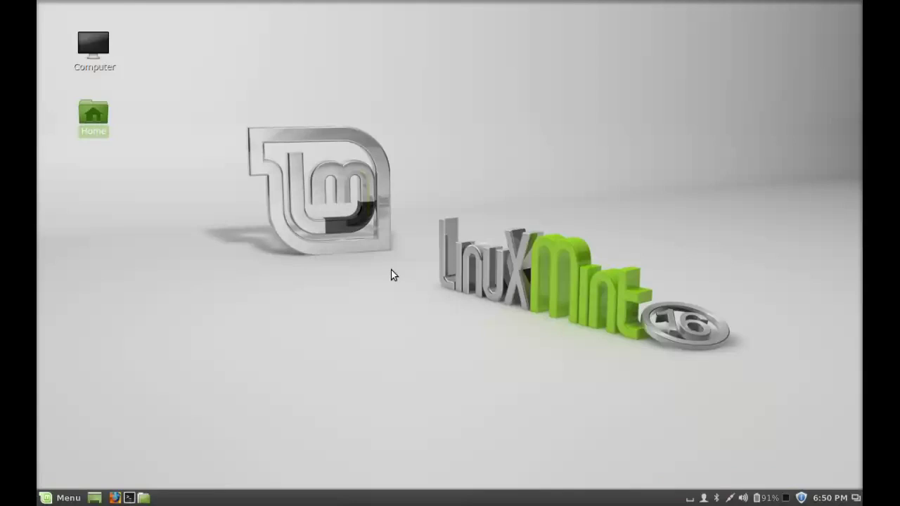
- Authenticate Update Manager and install the gimp, libgimp2.0 and gimp-data updates (6MB)
left_click(68, 497)
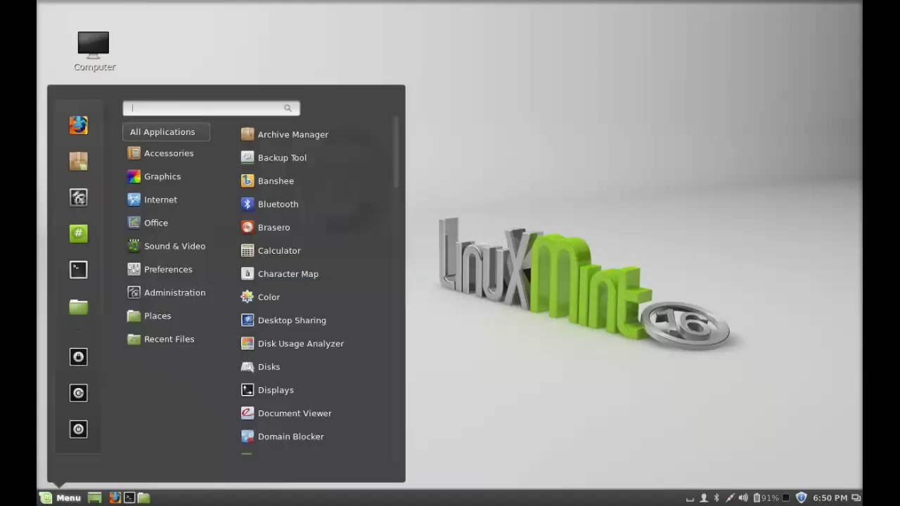
type("update")
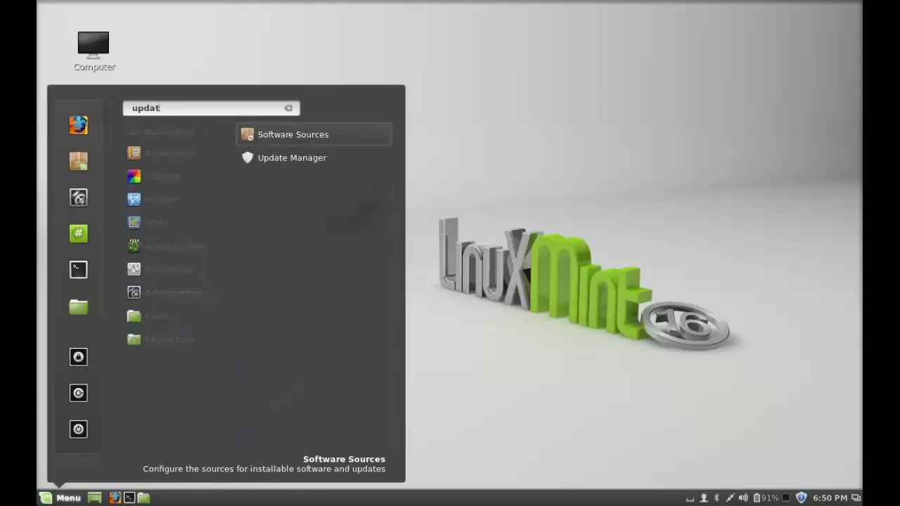
left_click(290, 165)
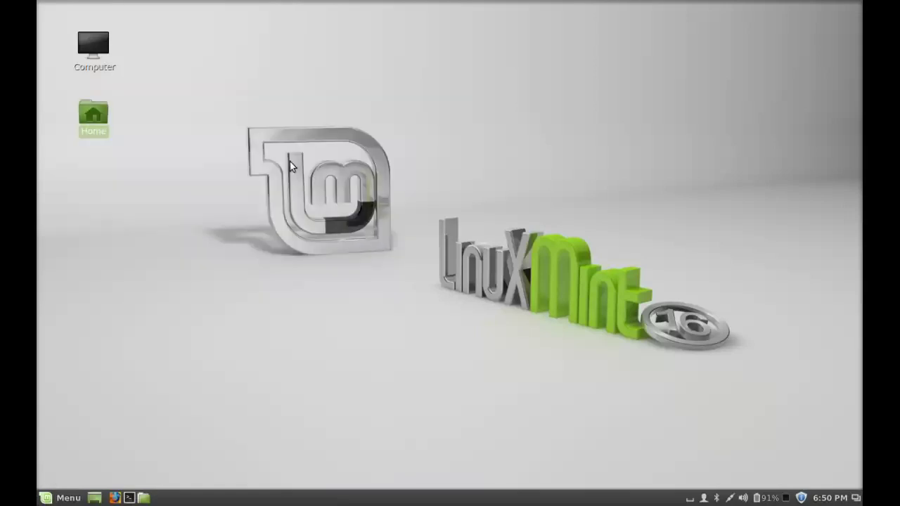
type("●●●●●")
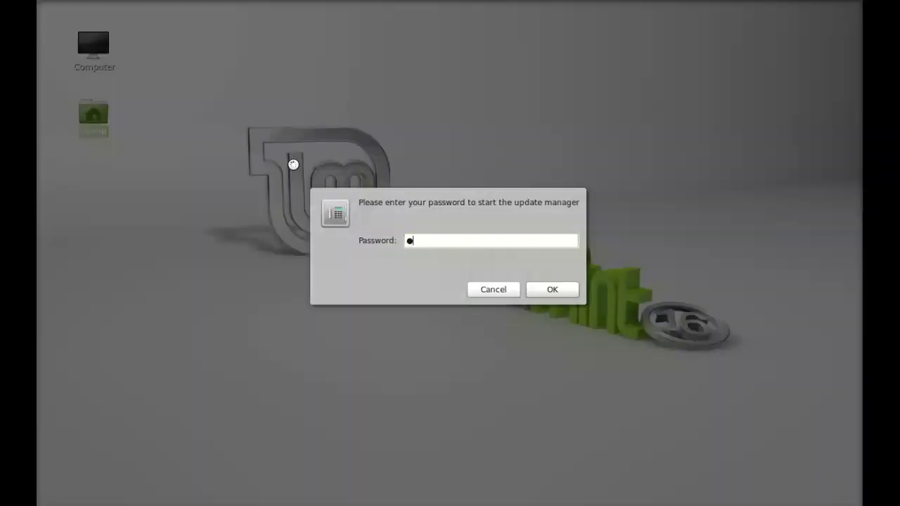
type("●●●")
key("Return")
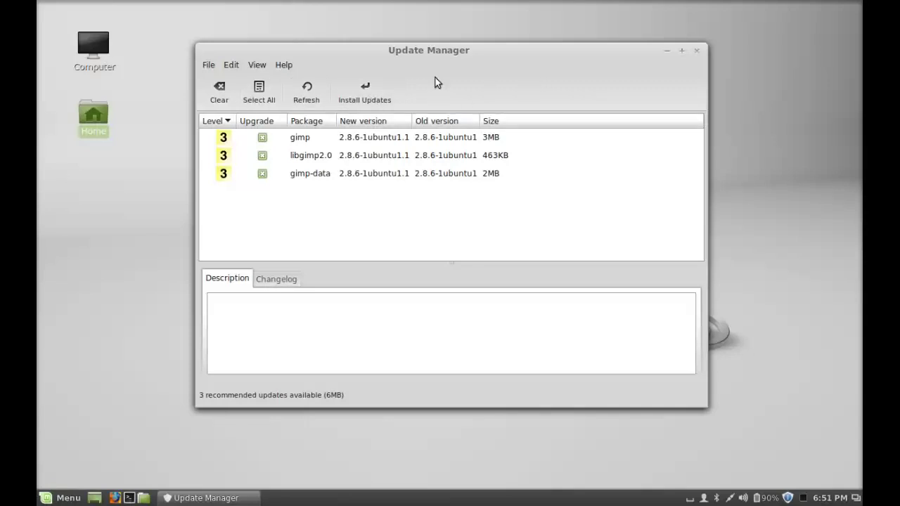
left_click(385, 88)
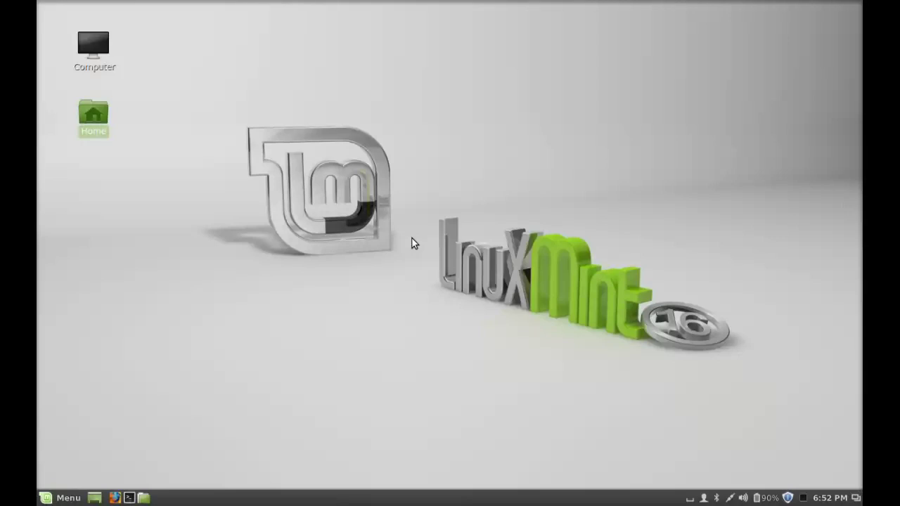
- In Driver Manager, switch the Broadcom wireless card from no driver to bcmwl-kernel-source and apply
key("super")
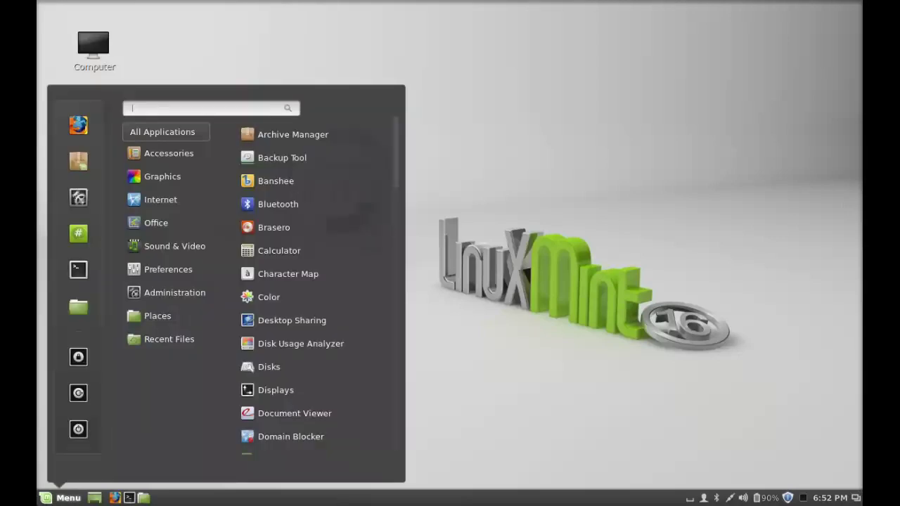
type("di")
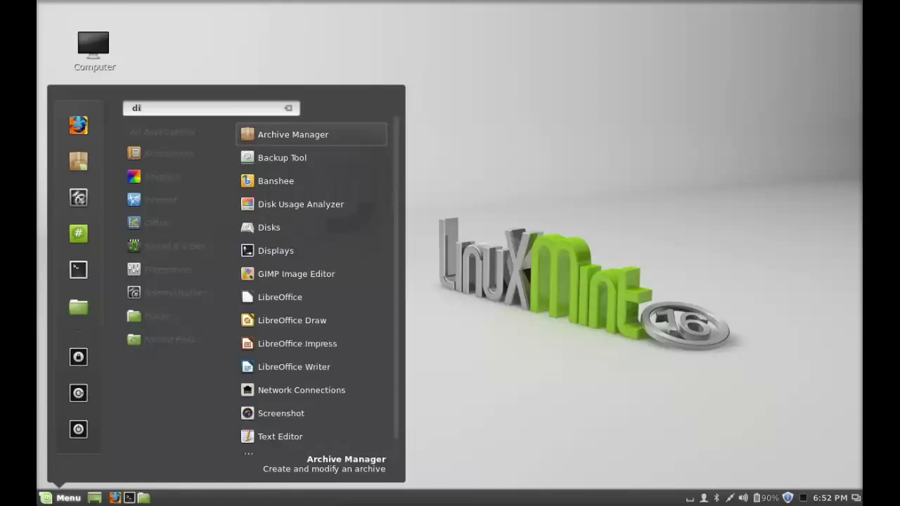
key("BackSpace")
type("rive")
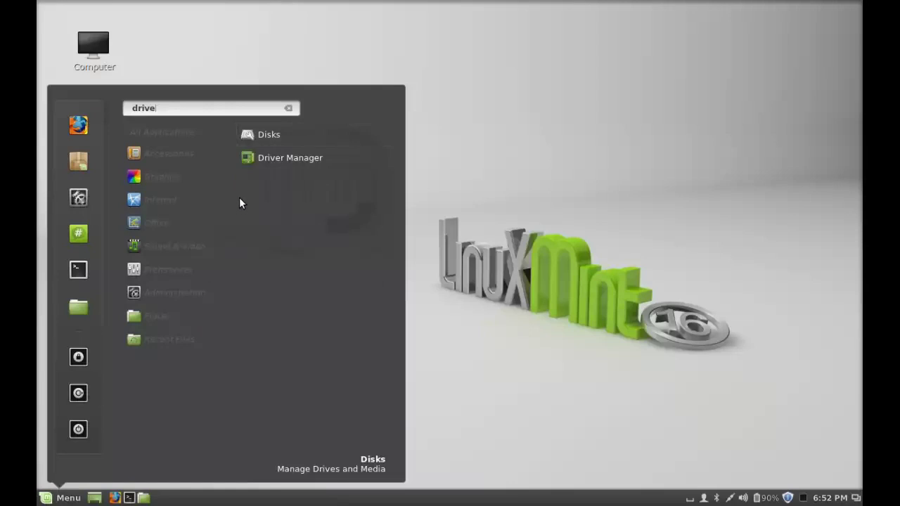
left_click(249, 155)
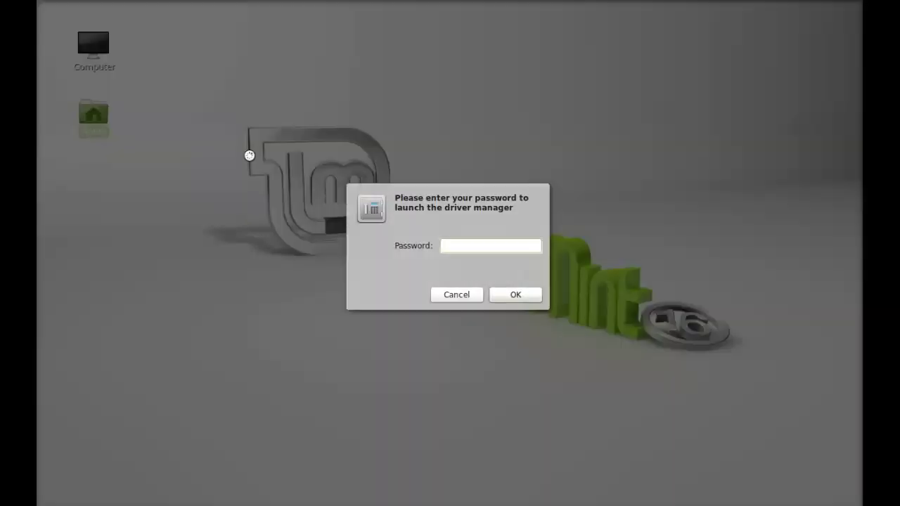
type("•••••••")
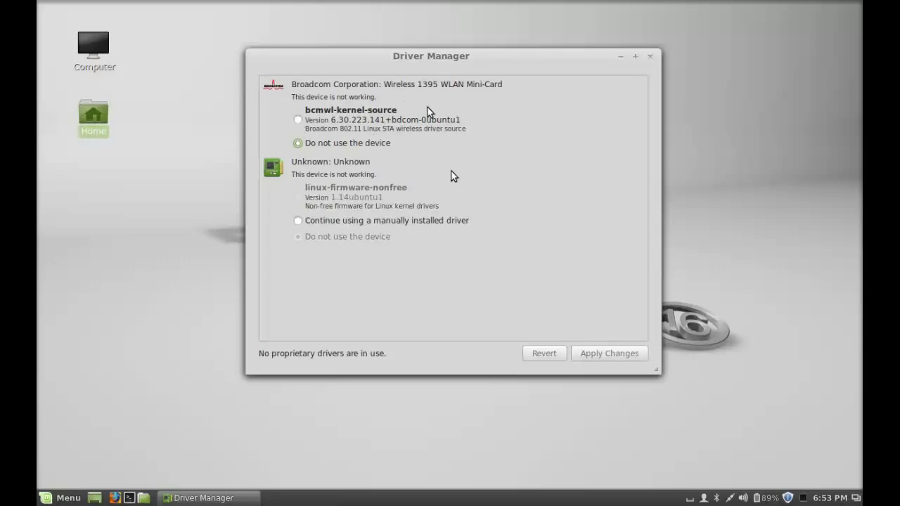
left_click(298, 121)
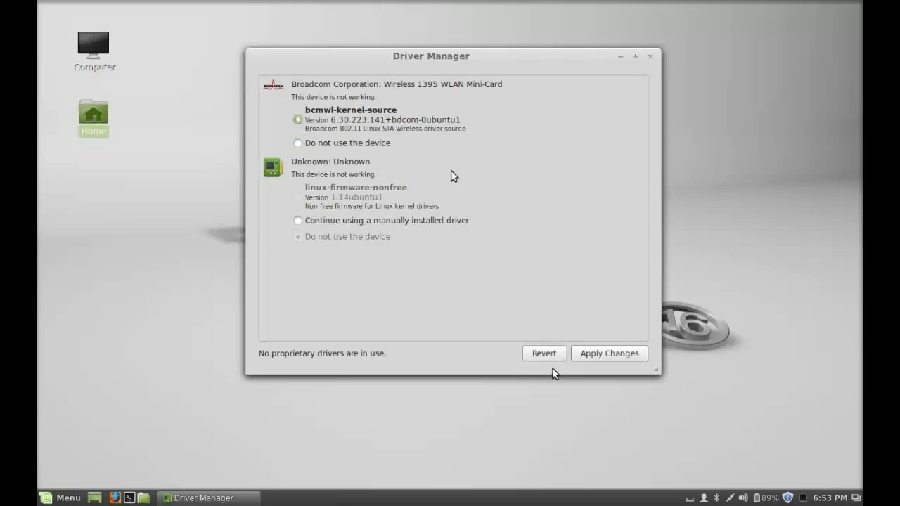
left_click(620, 360)
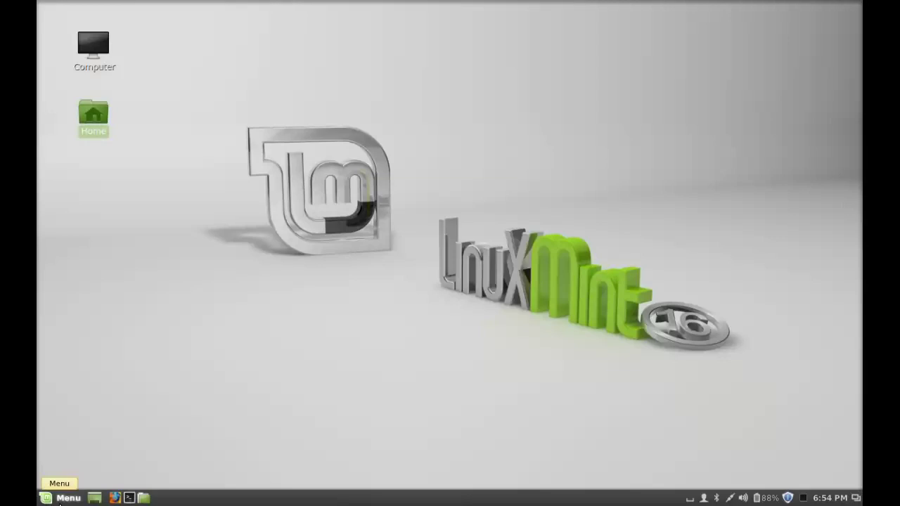
- Search Software Manager for 'ubuntu-restrict', install ubuntu-restricted-extras, then close the window
left_click(60, 501)
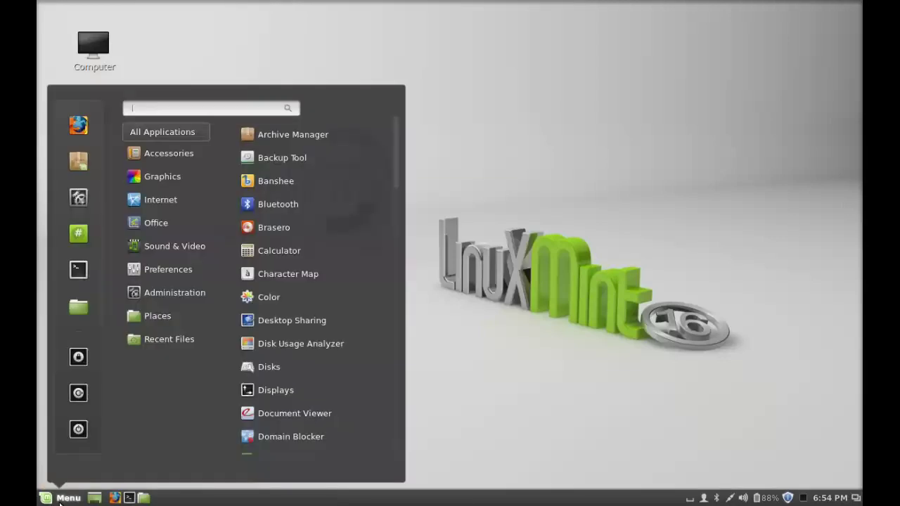
left_click(76, 162)
type("*****")
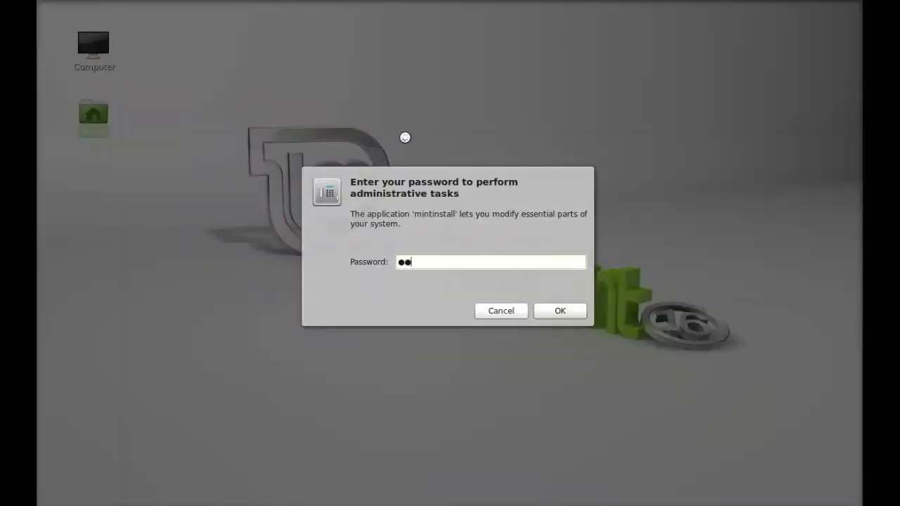
type("**")
key("Return")
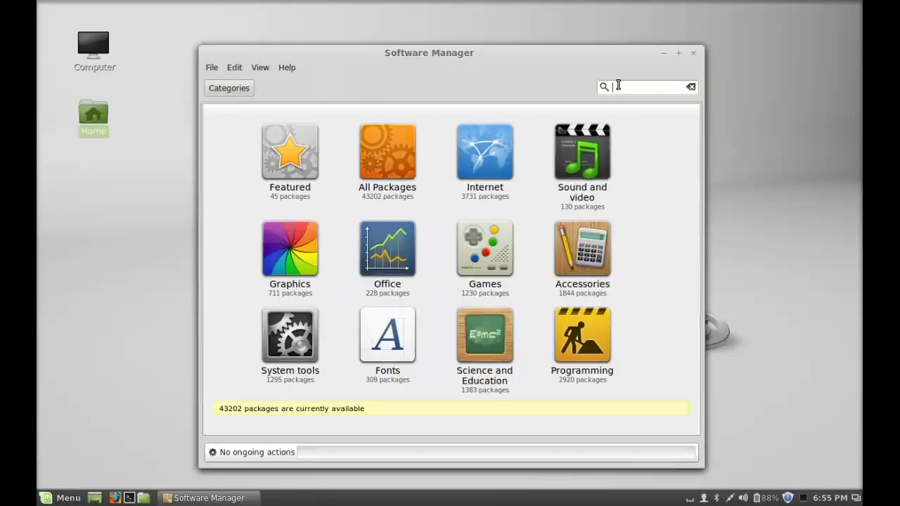
type("ub")
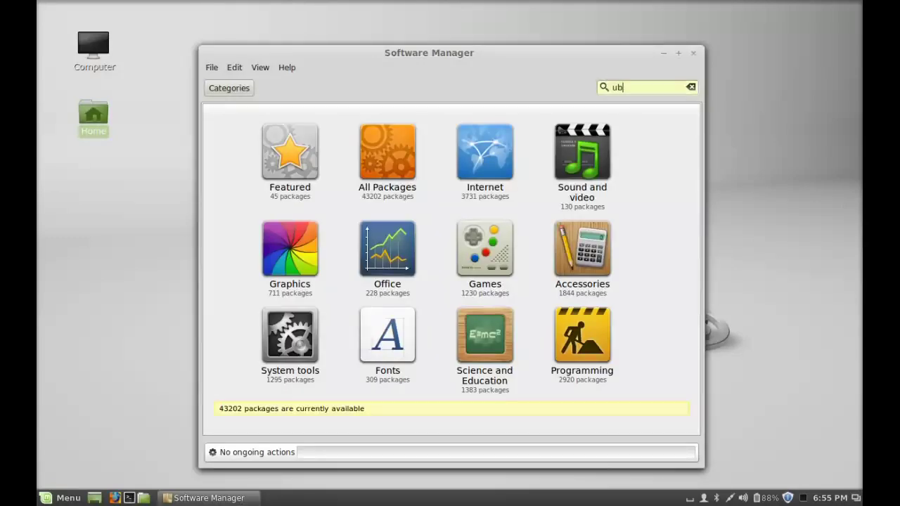
type("untu-restrict")
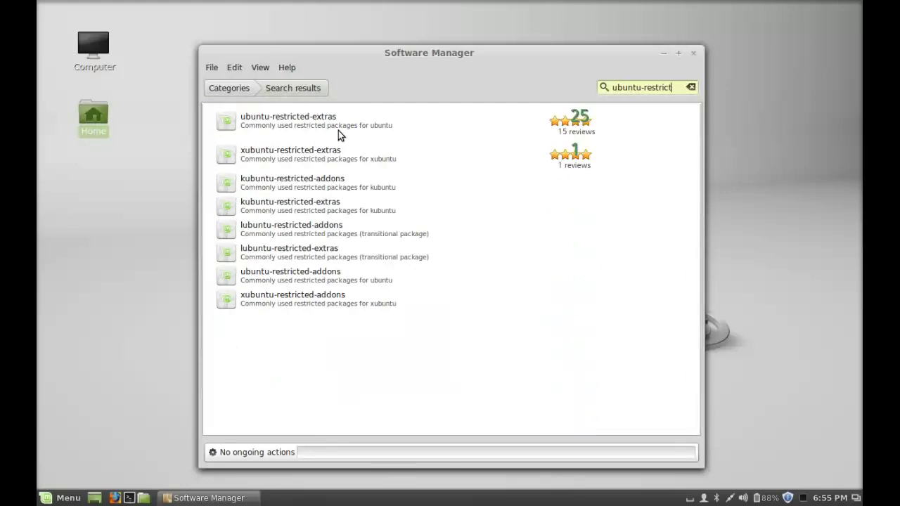
left_click(338, 123)
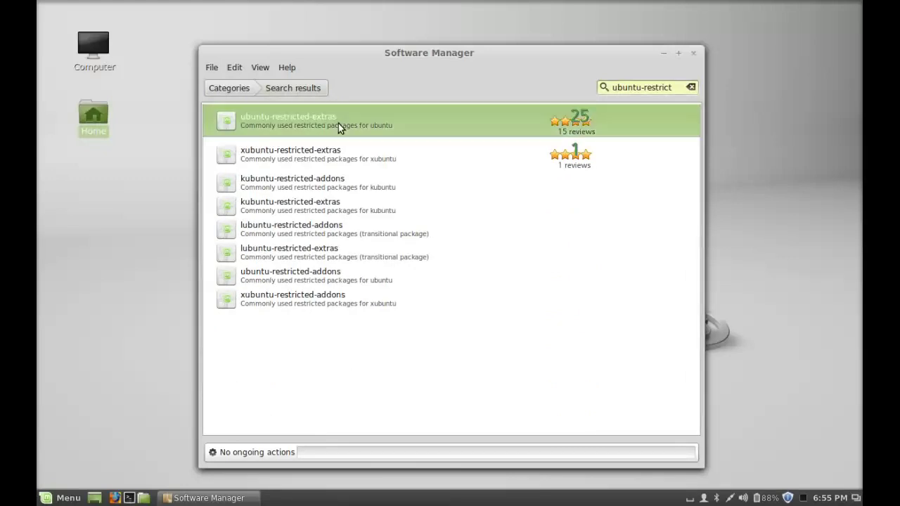
double_click(338, 123)
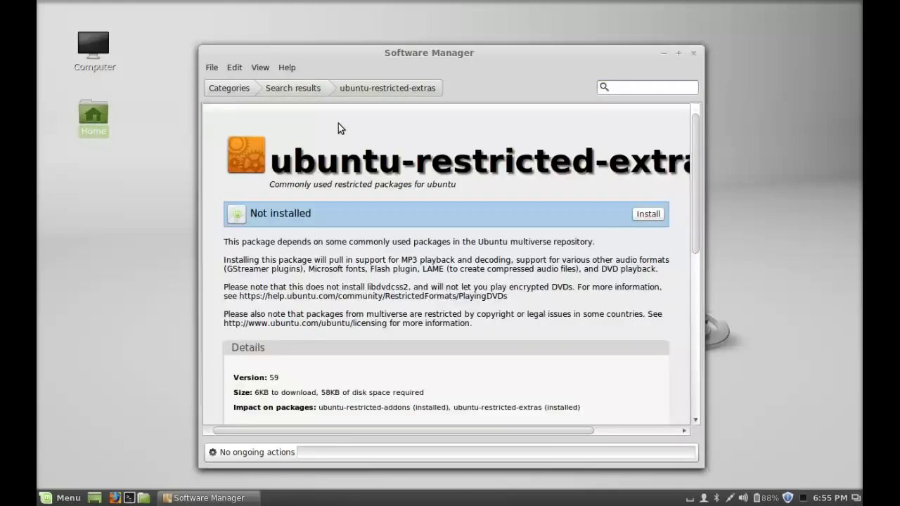
left_click(658, 219)
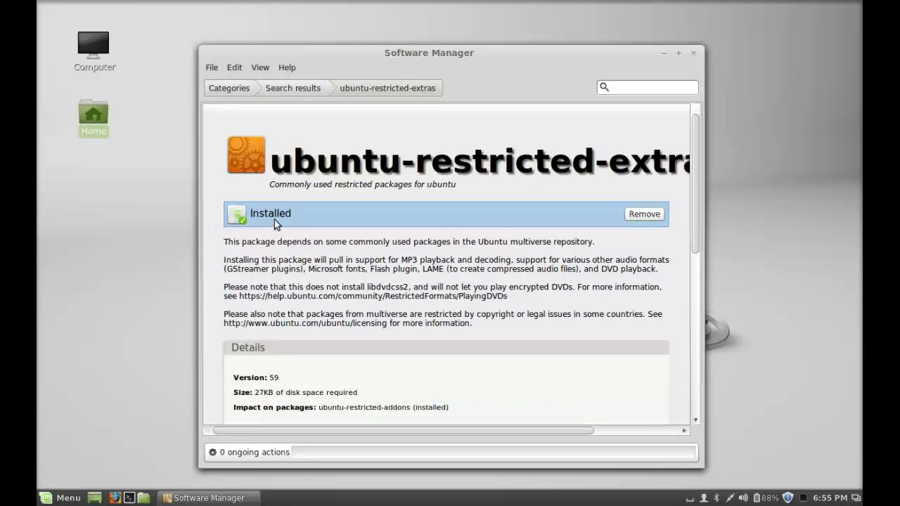
left_click(692, 54)
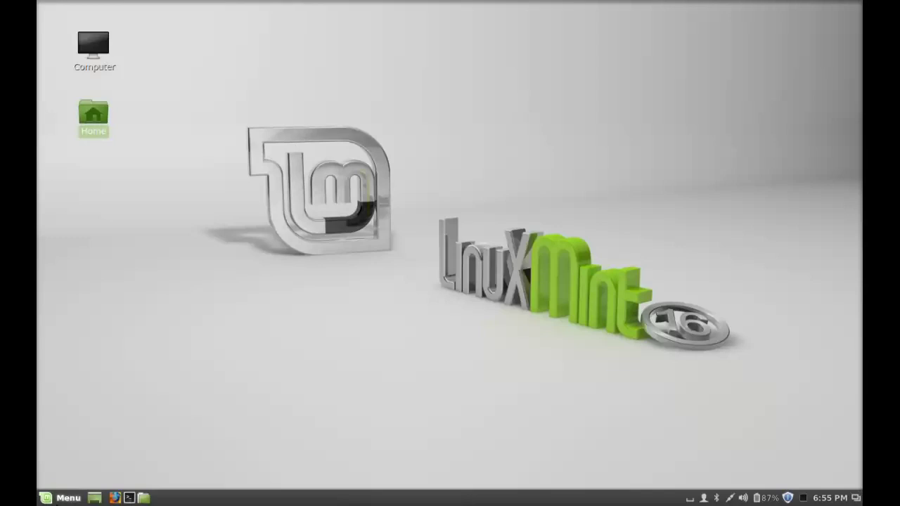
- Search Software Manager for 'cheese', install the cheese webcam tool, and close Software Manager
left_click(63, 497)
type("softw")
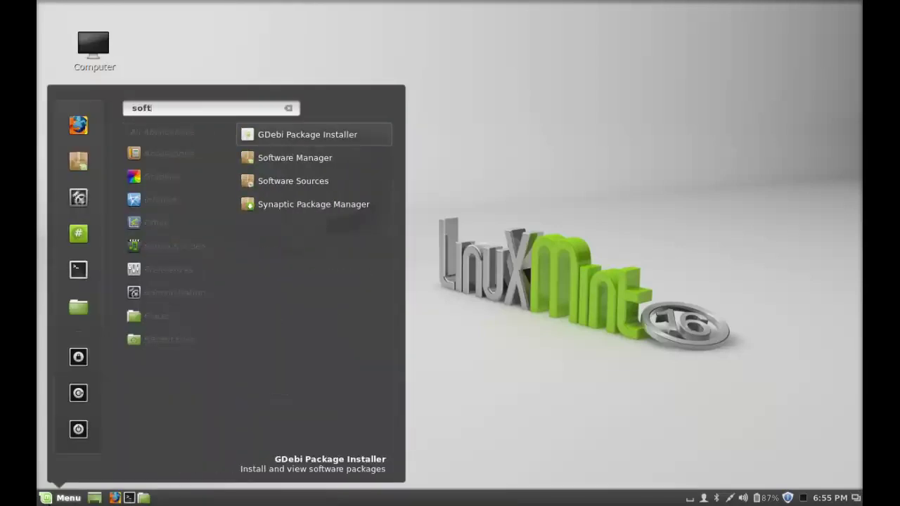
left_click(310, 160)
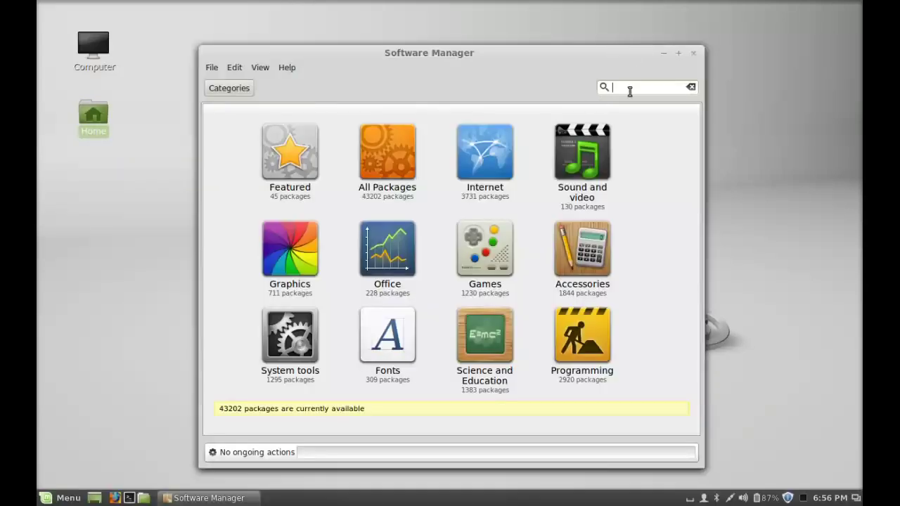
type("cheese")
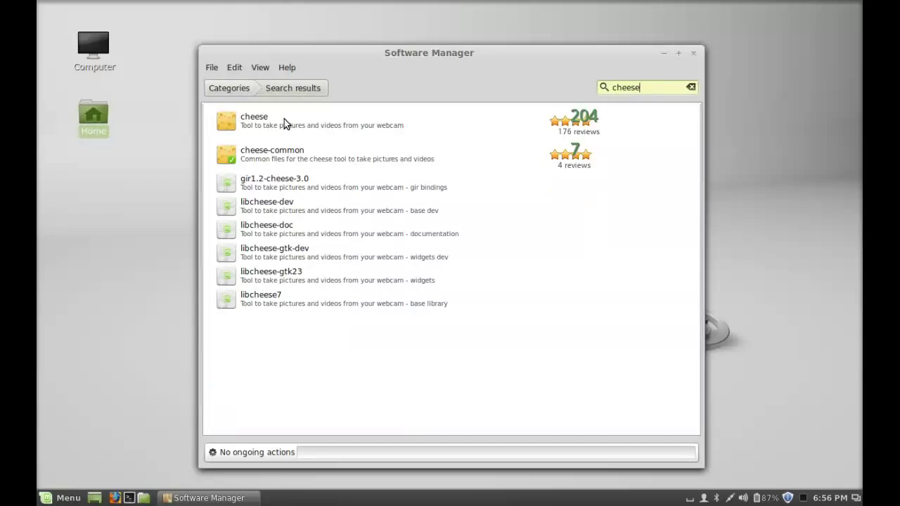
left_click(283, 123)
left_click(284, 119)
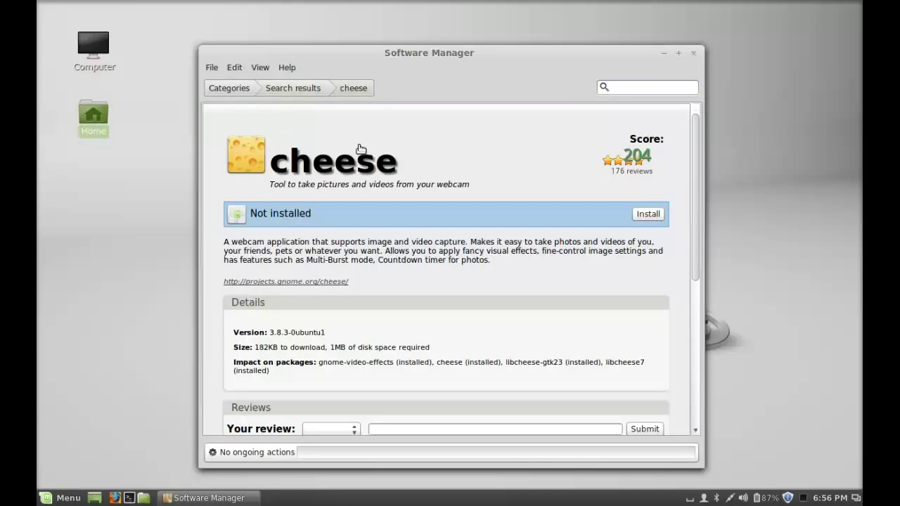
left_click(649, 215)
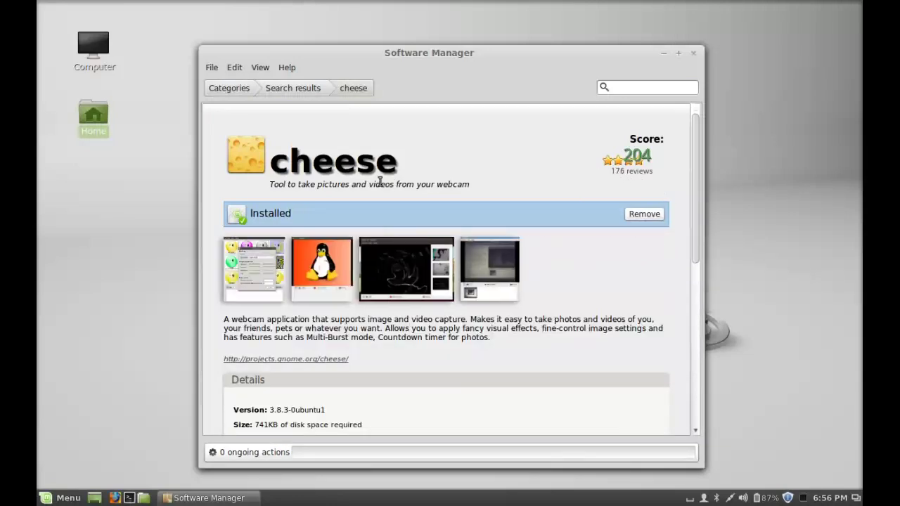
left_click(690, 54)
left_click(203, 205)
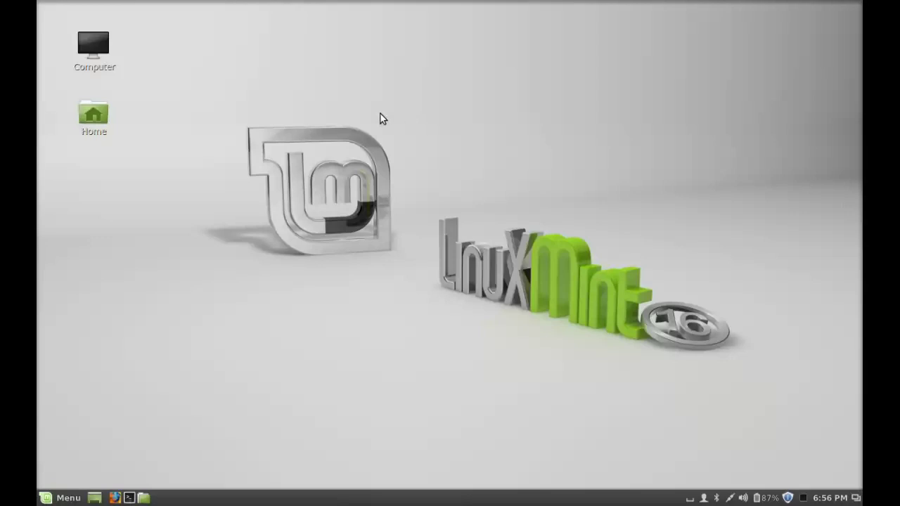
- Choose Sunrise on boardwalk as the wallpaper from the desktop's Change Desktop Background settings
right_click(418, 111)
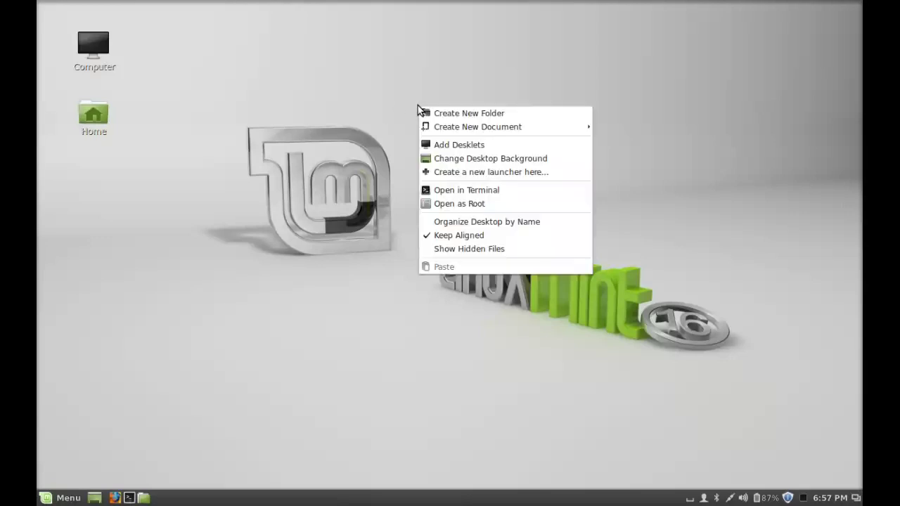
left_click(485, 159)
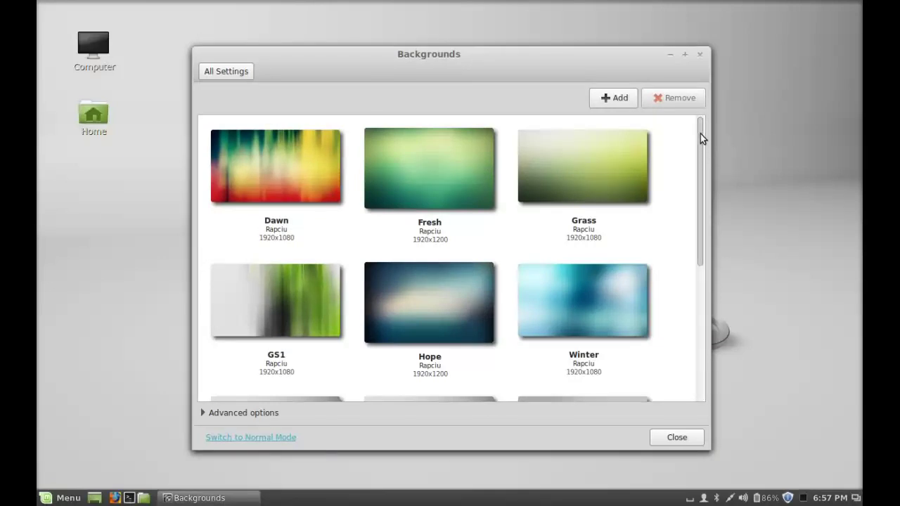
left_click_drag(700, 136, 691, 248)
left_click(559, 245)
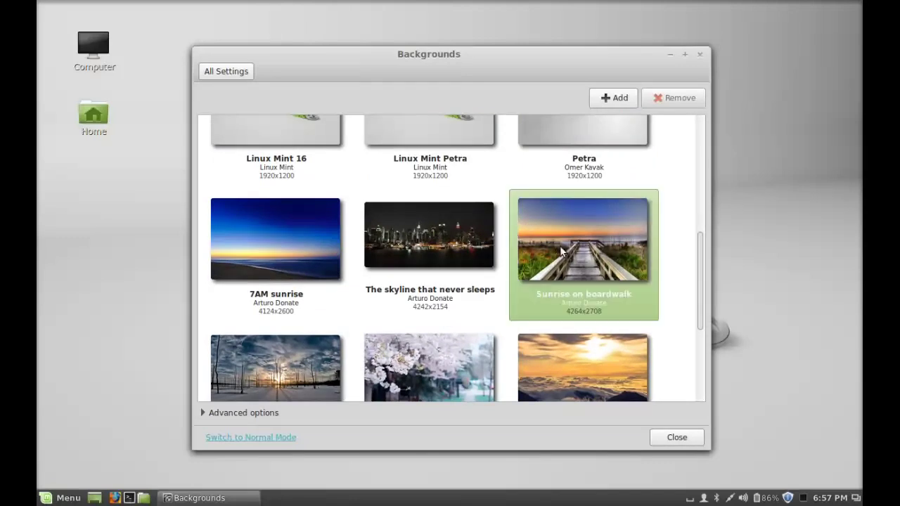
left_click(700, 55)
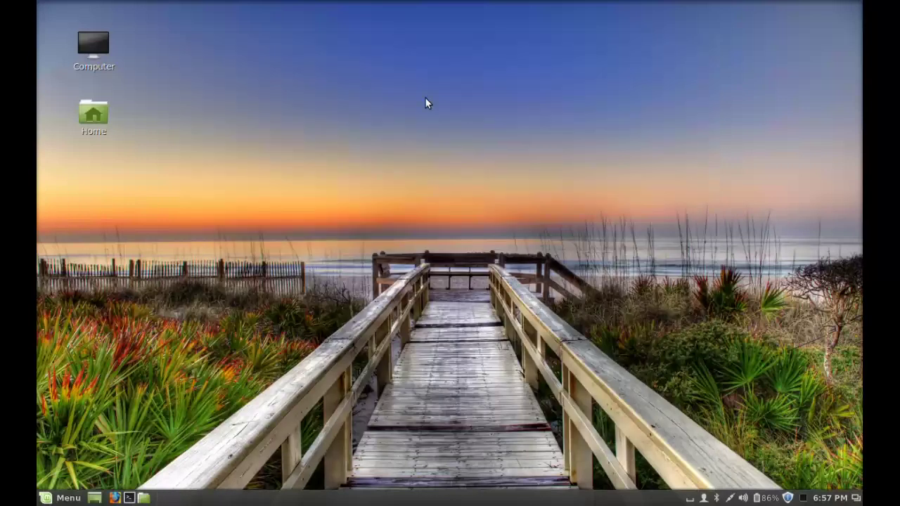